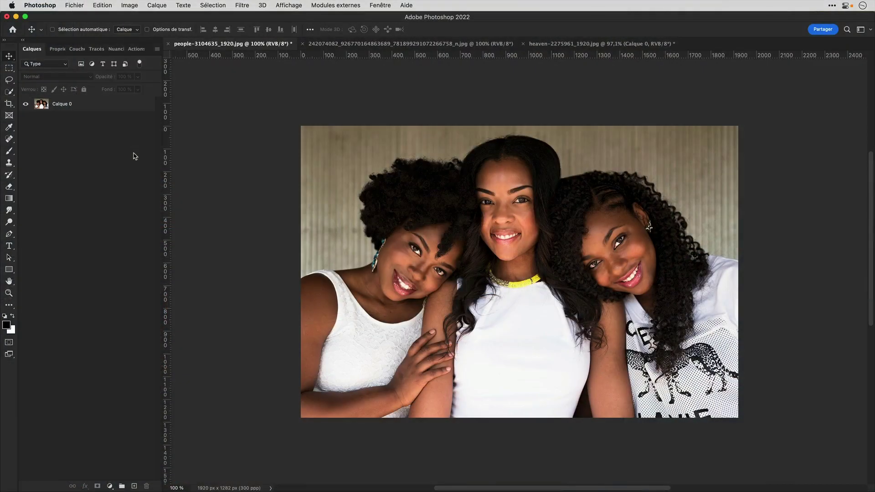
Crop Calque 0 at a 3:4 ratio with content-aware filling, extending the canvas above the three women across the photo's full width
click(9, 105)
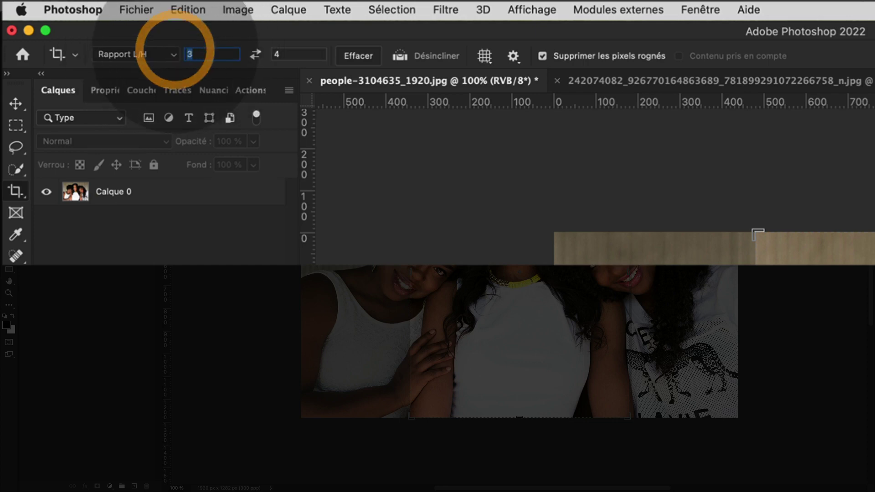
click(298, 54)
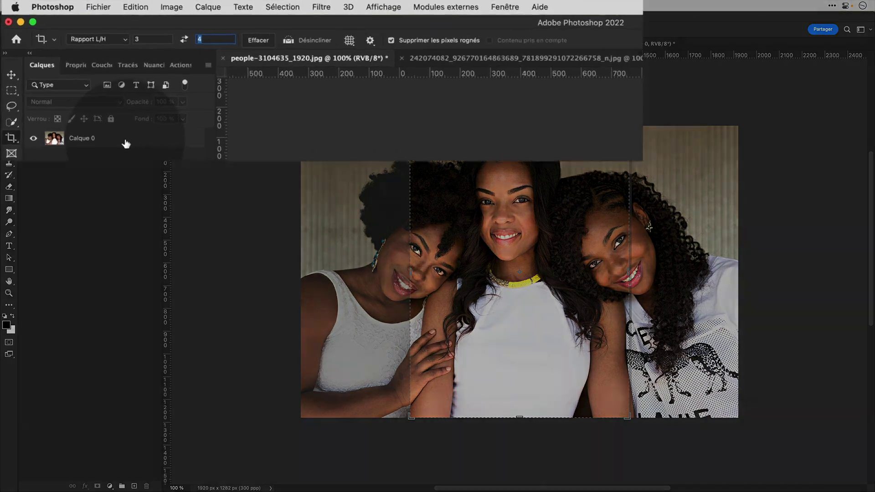
click(96, 106)
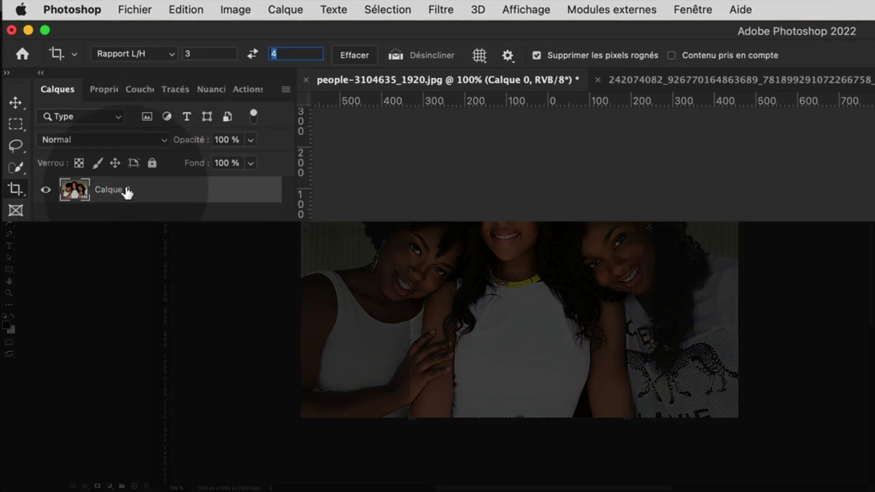
click(671, 55)
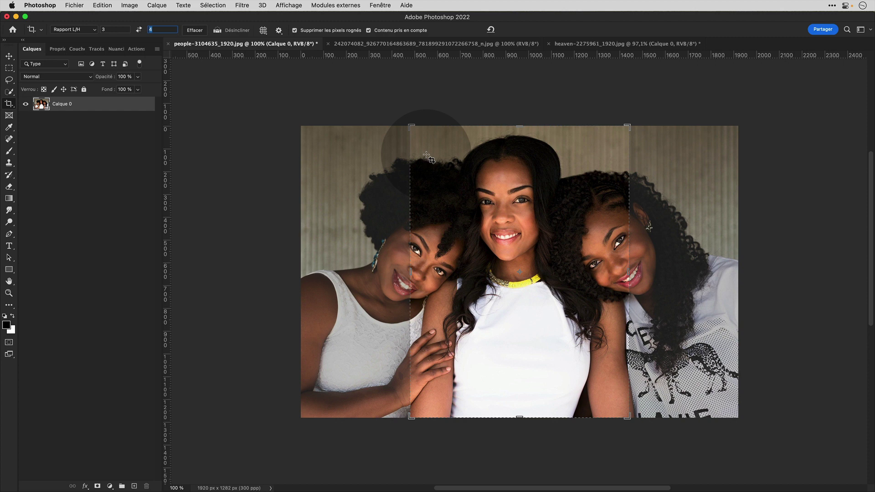
drag(428, 157, 390, 94)
drag(553, 117, 616, 61)
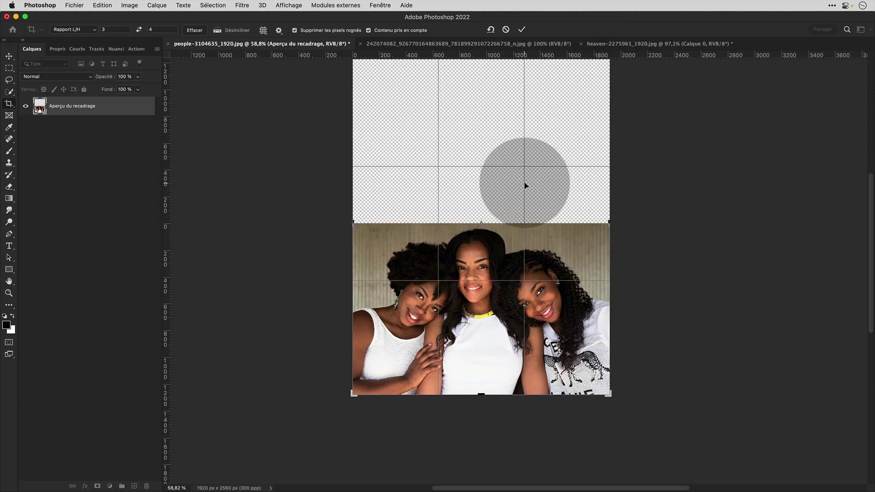
click(521, 30)
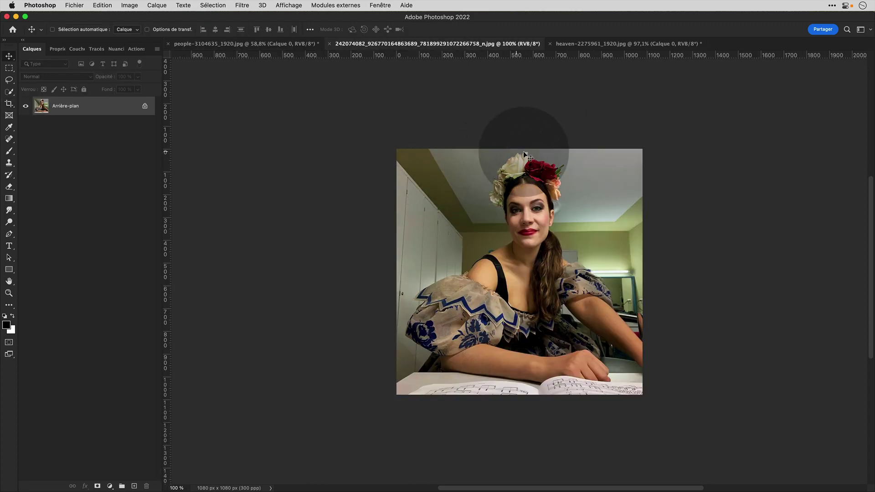
Extend the portrait of the woman with flowers upward with a 3:4 content-aware crop spanning the photo's full width
click(9, 103)
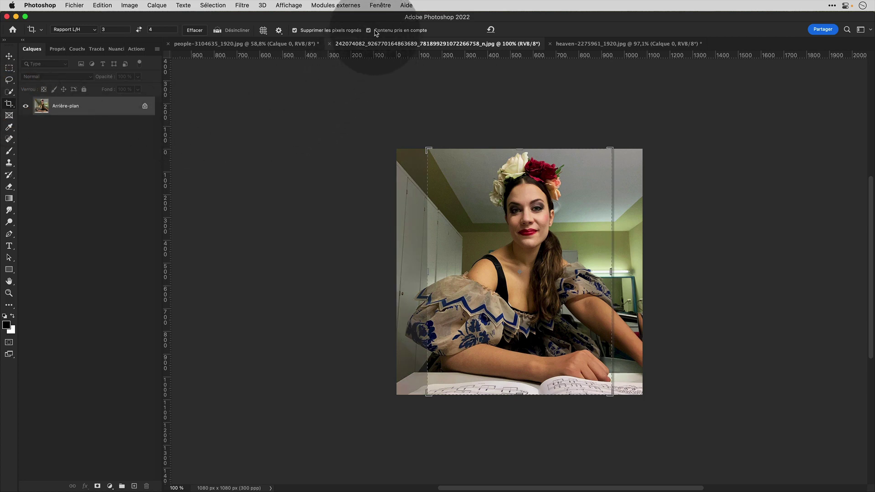
drag(428, 149, 397, 110)
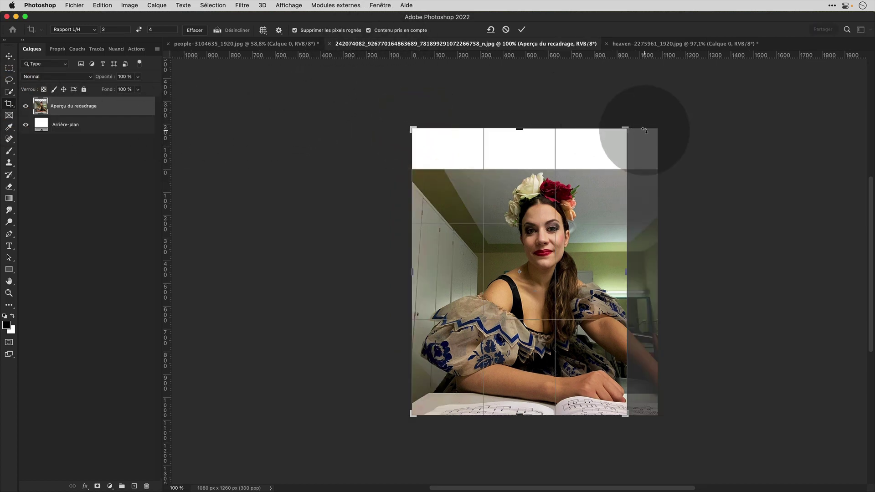
drag(624, 130, 643, 111)
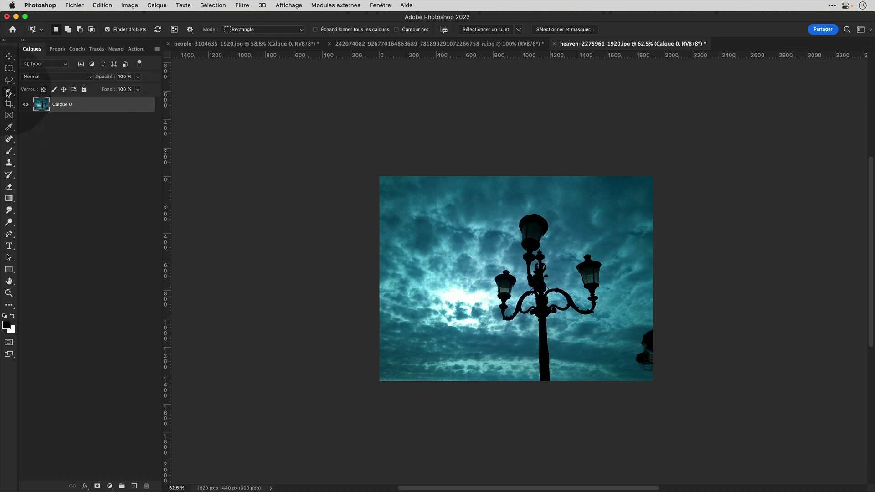
Select the street lamp as the subject and expand the selection by 10 pixels
click(474, 29)
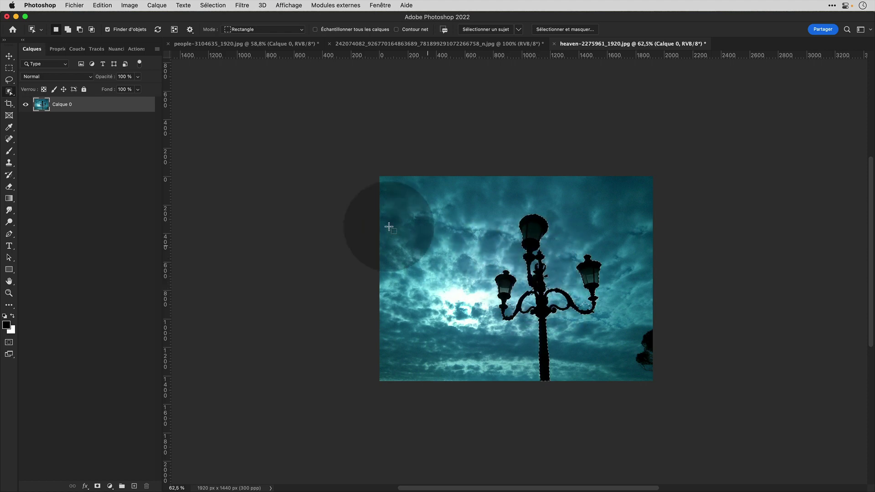
click(207, 5)
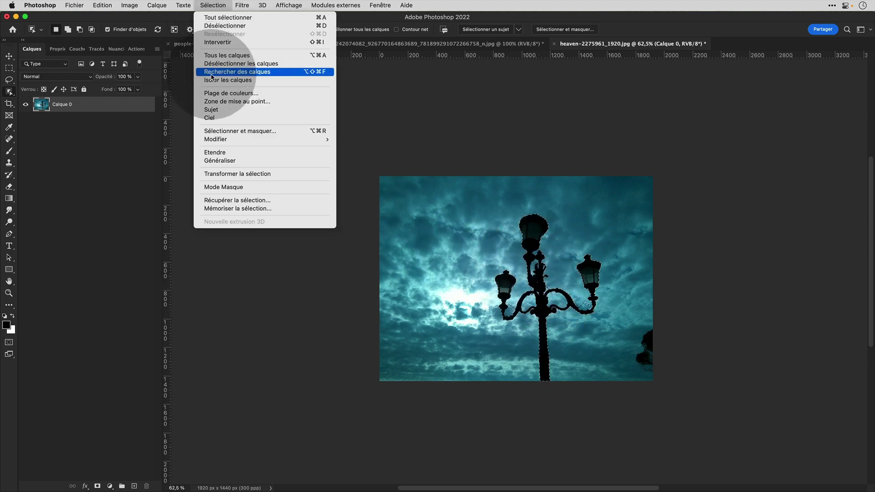
mouse_move(212, 141)
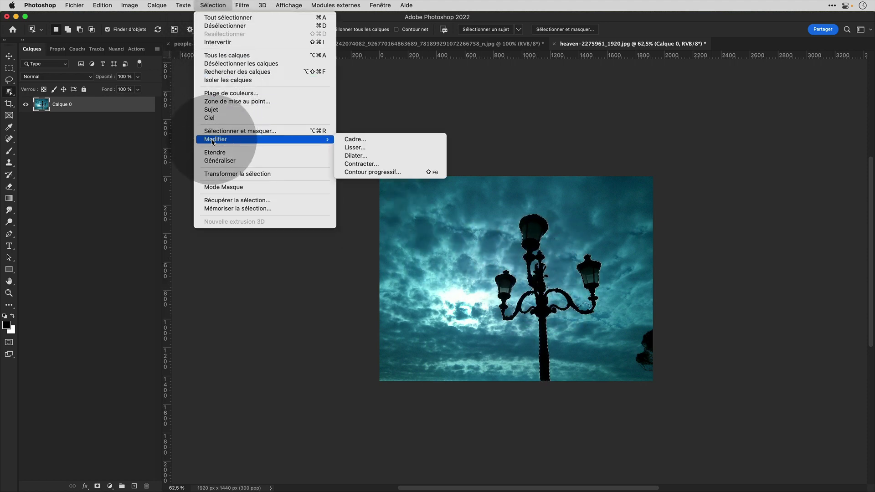
click(363, 156)
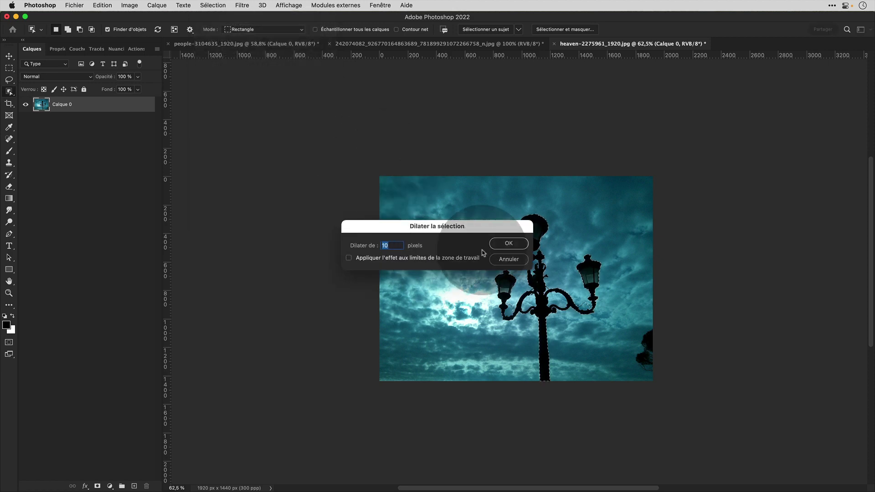
click(508, 244)
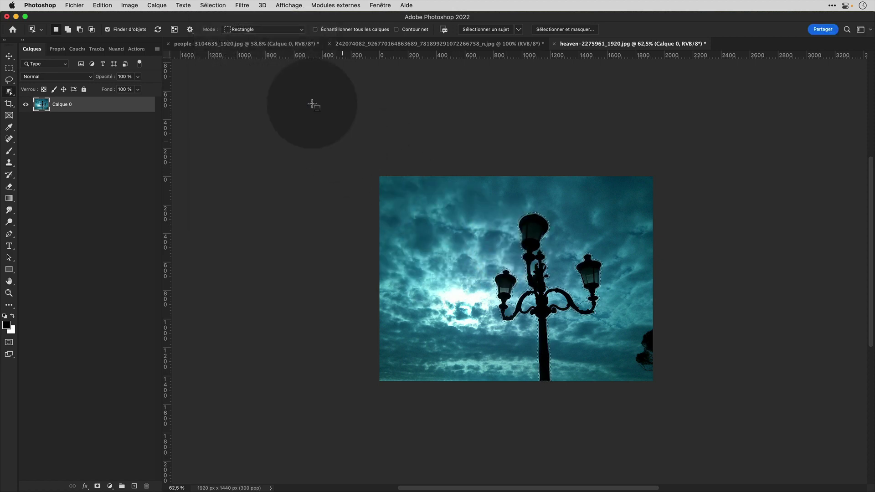
Save the lamp selection as a new channel named 1, and deselect it
click(213, 5)
click(237, 208)
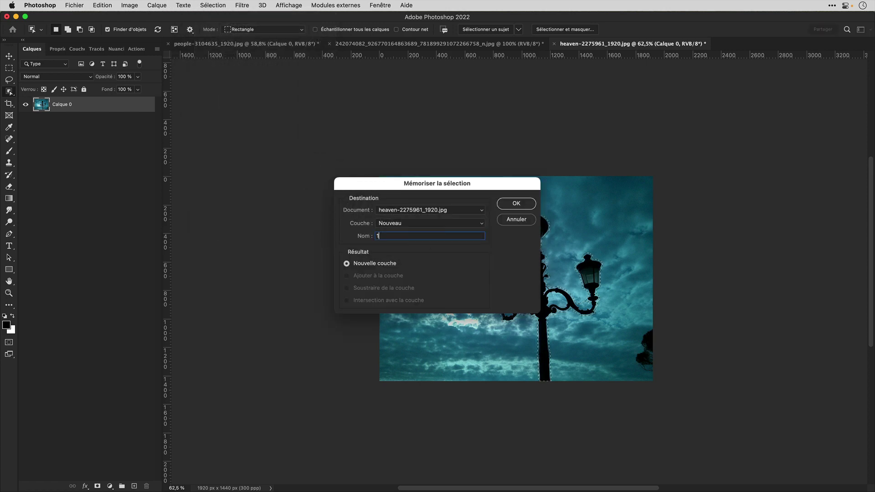
key(Return)
key(ctrl+d)
key(v)
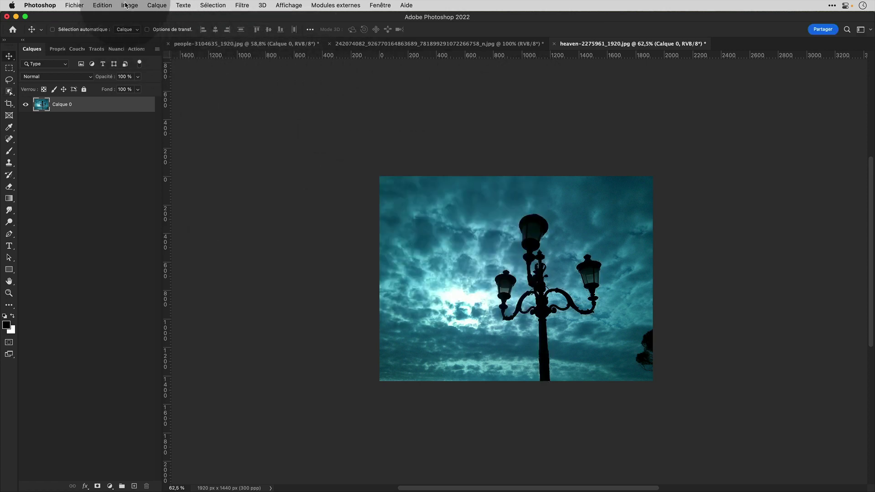
Widen the canvas by a relative 50 % in width, adding all the new space to the left of the lamp photo
click(126, 5)
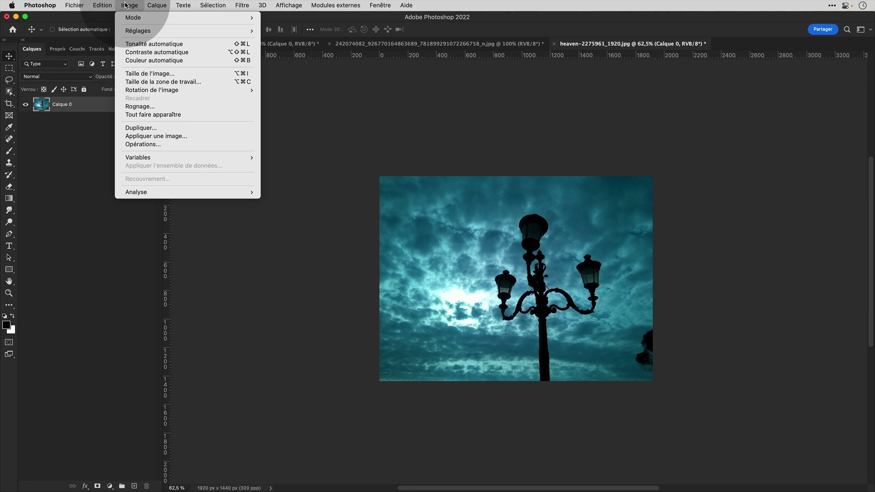
click(193, 83)
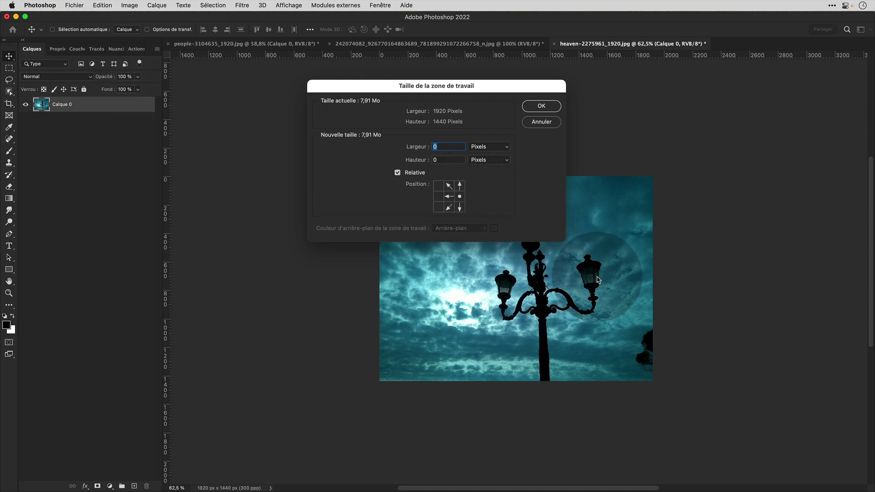
click(489, 147)
click(476, 135)
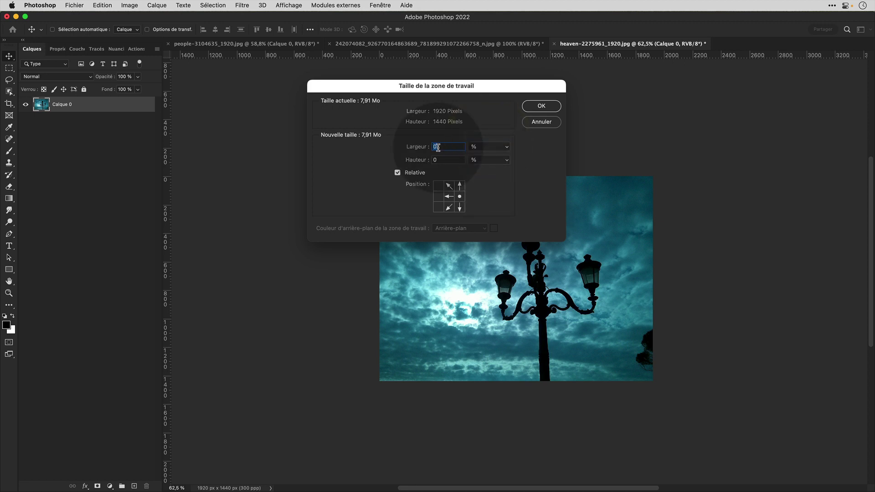
click(437, 147)
text(5)
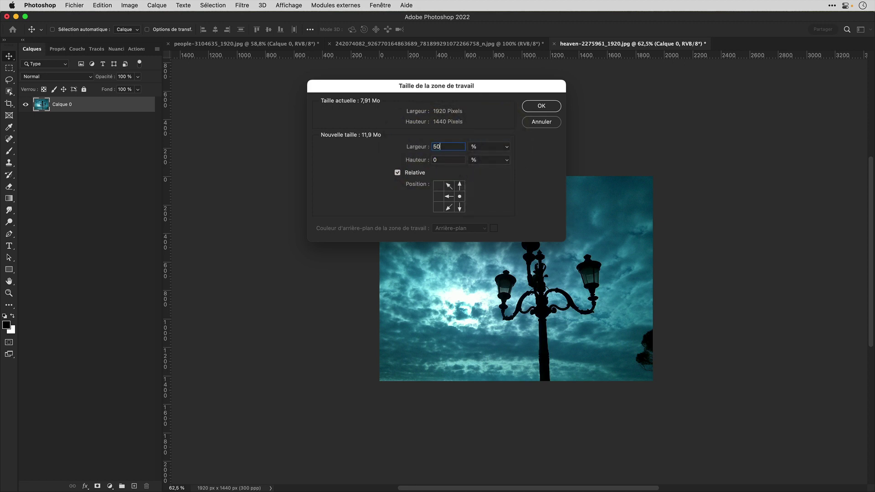
click(541, 106)
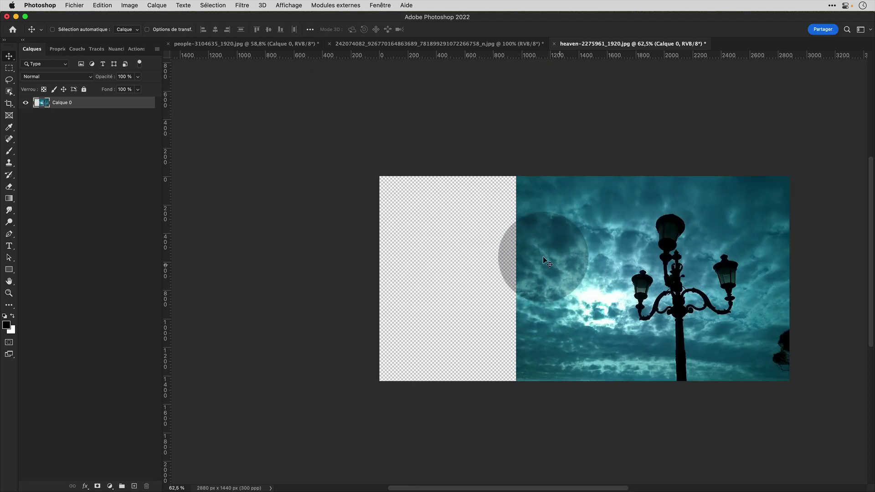
scroll(583, 272, right, 5)
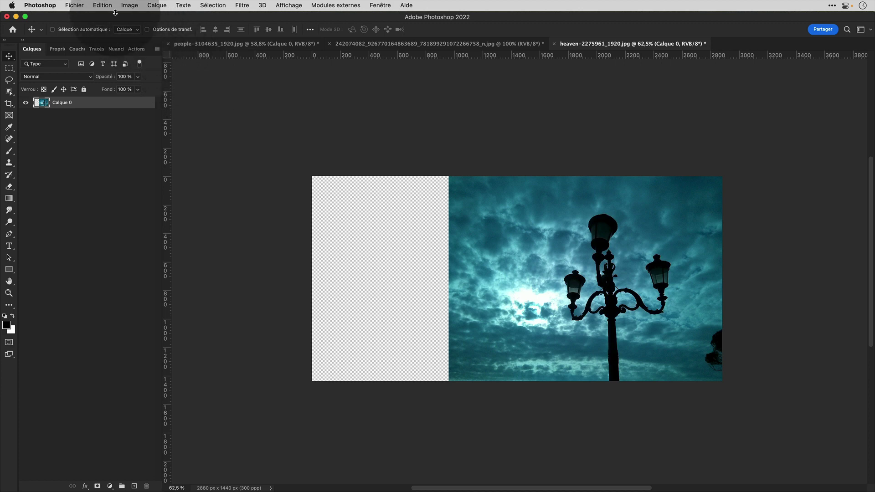
Stretch the sky to the canvas's left edge at 150 % width with Content-Aware Scale, protecting the saved selection 1
click(100, 4)
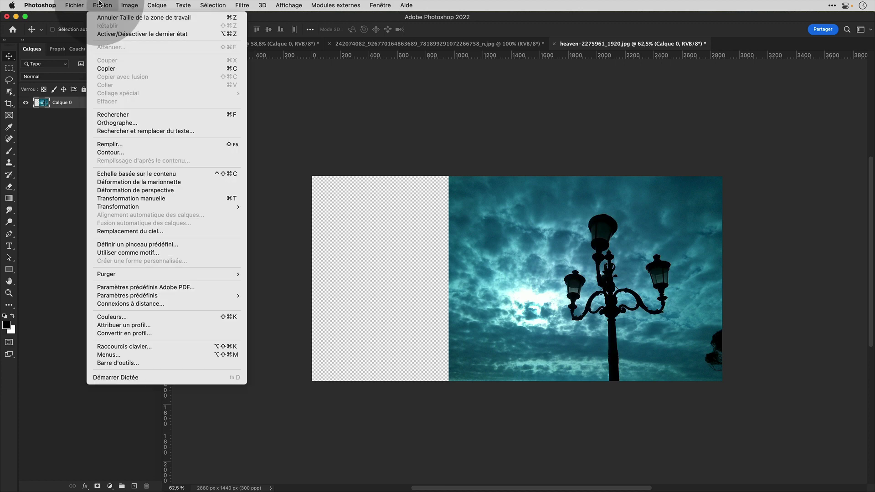
click(161, 175)
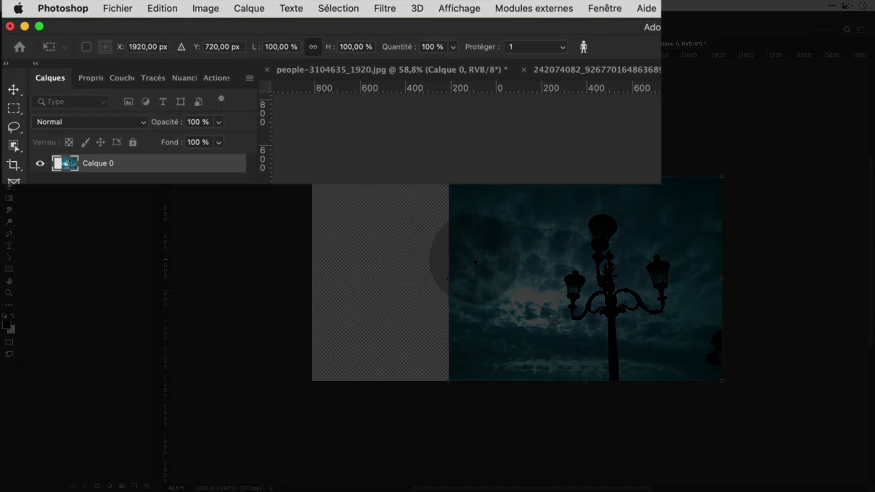
click(526, 46)
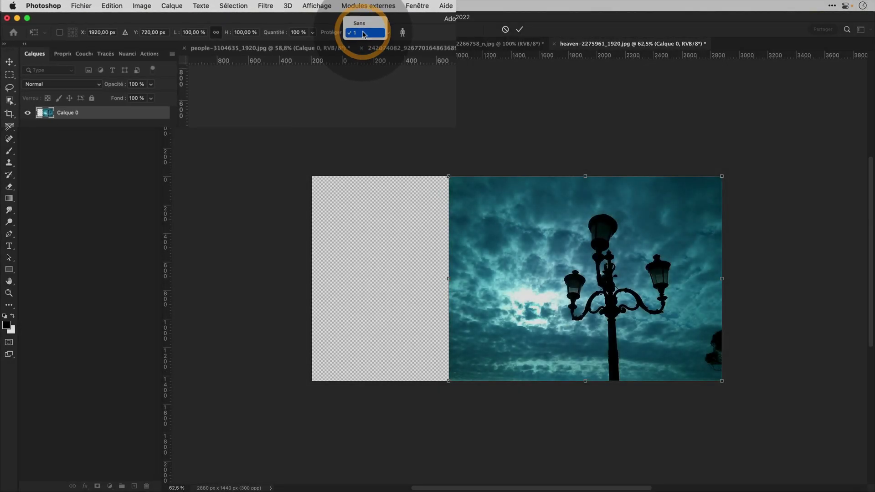
click(526, 47)
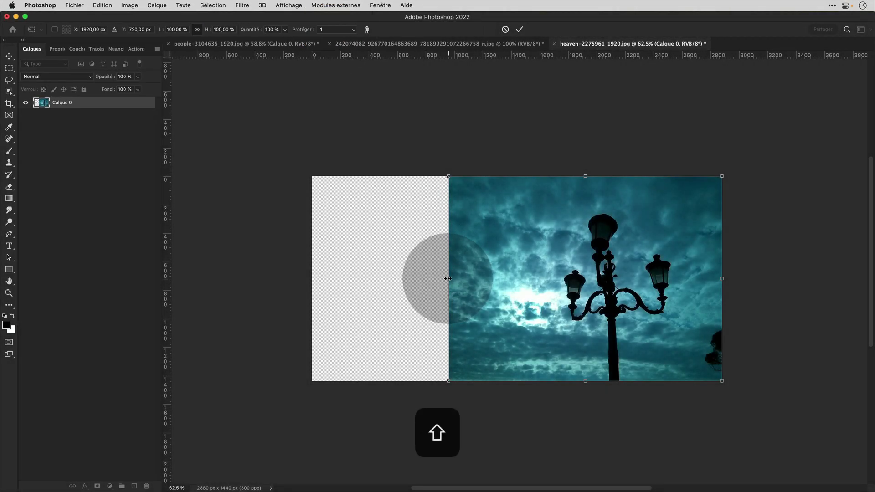
drag(448, 278, 306, 276)
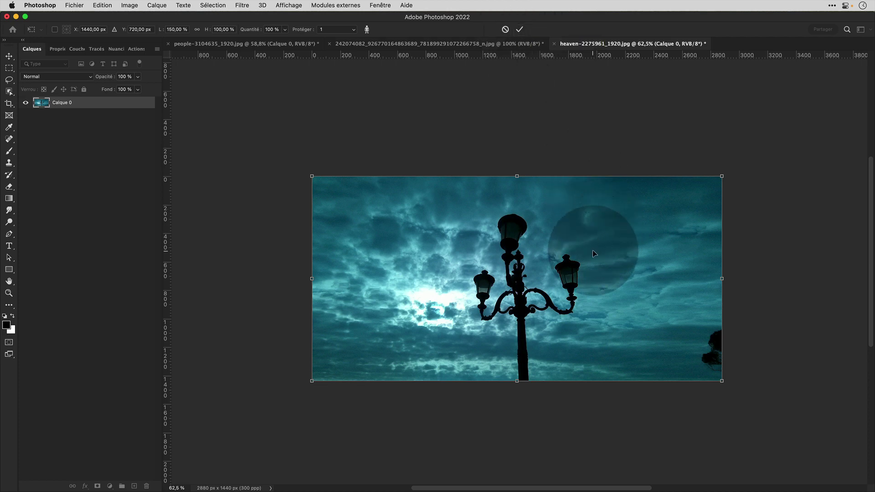
click(518, 27)
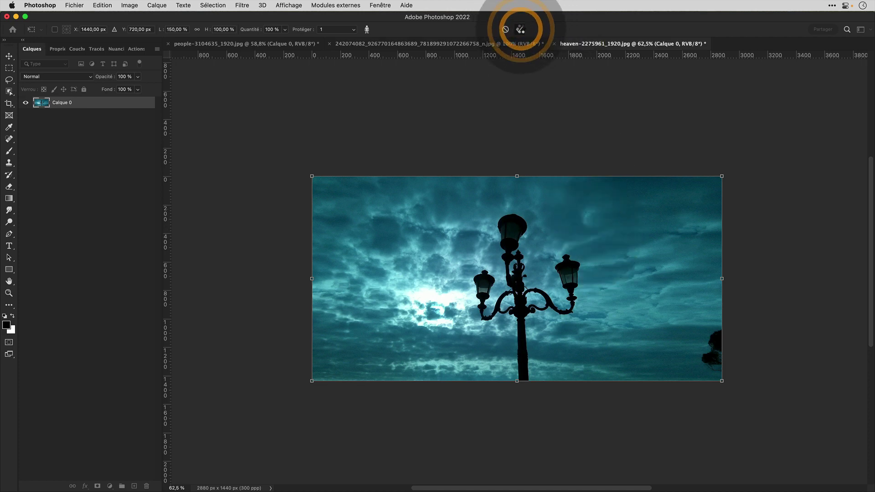